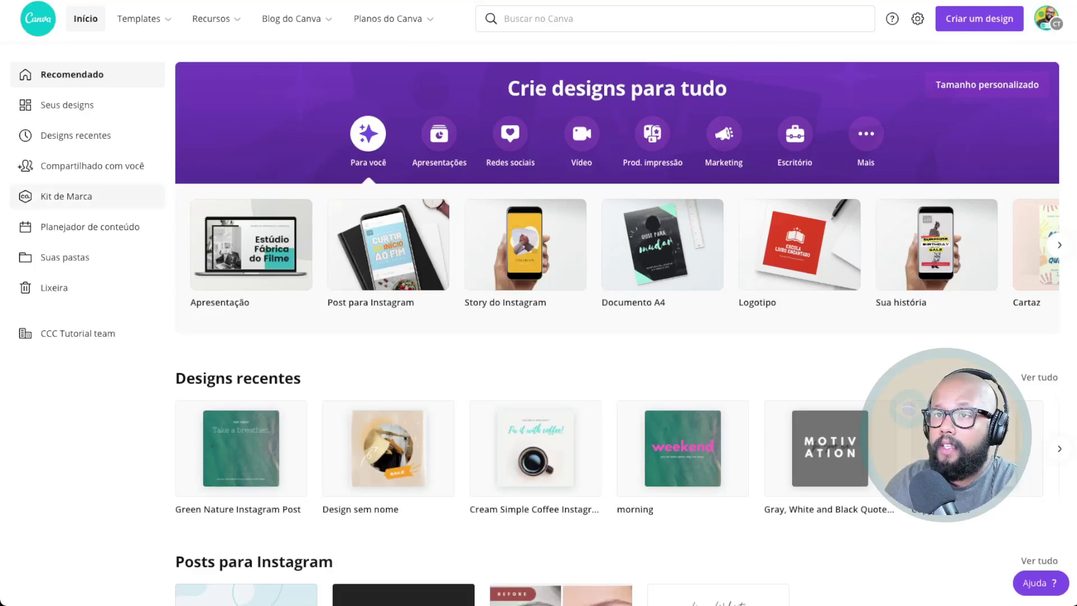
Switch from the CCC Tutorial team to the personal team and open its Brand Kit page
click(66, 197)
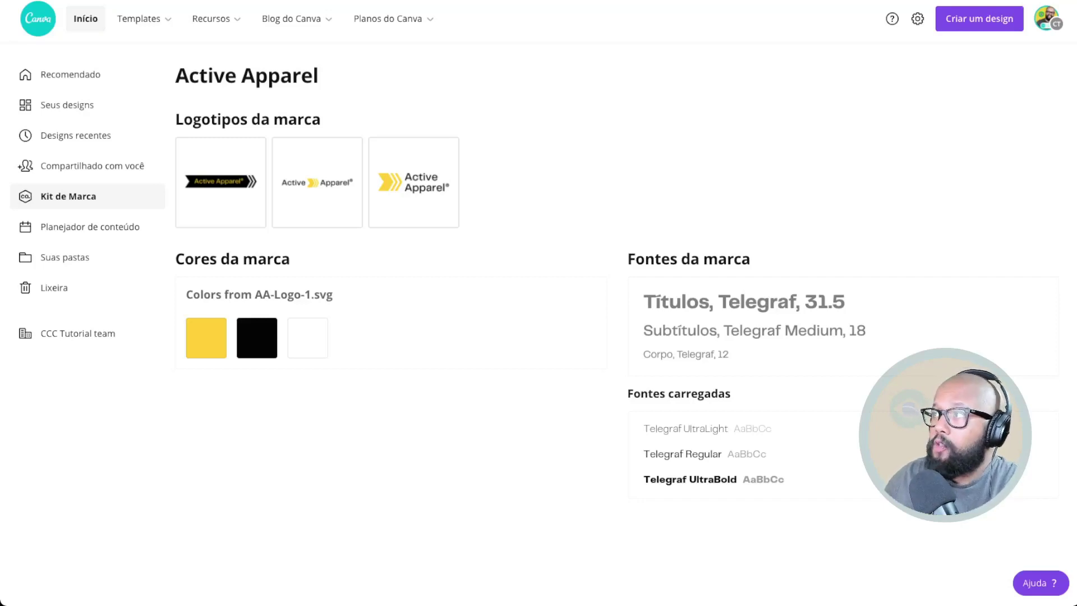
click(1047, 18)
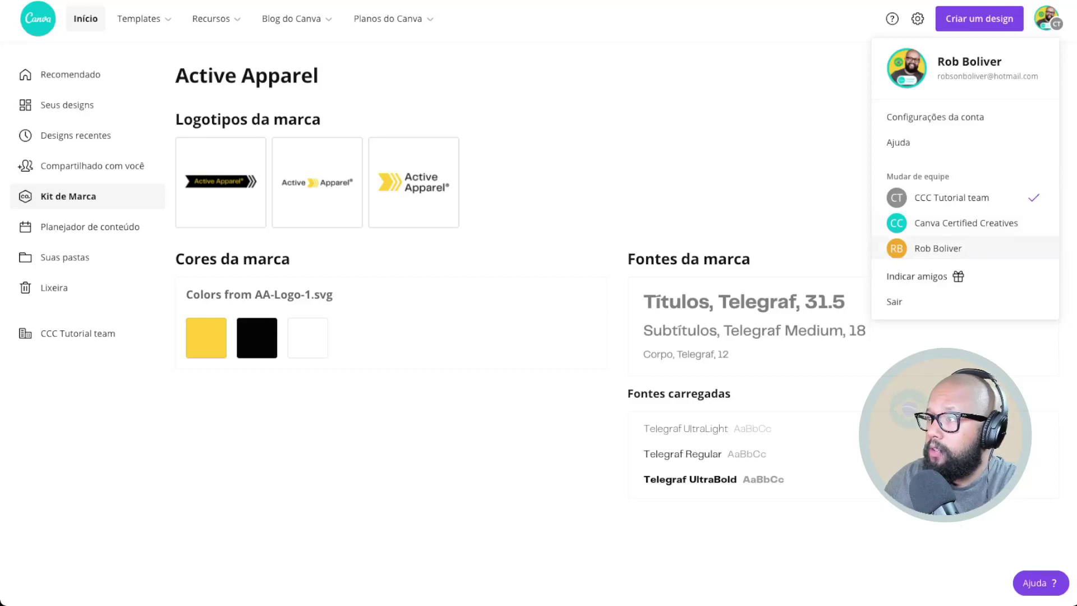
click(938, 248)
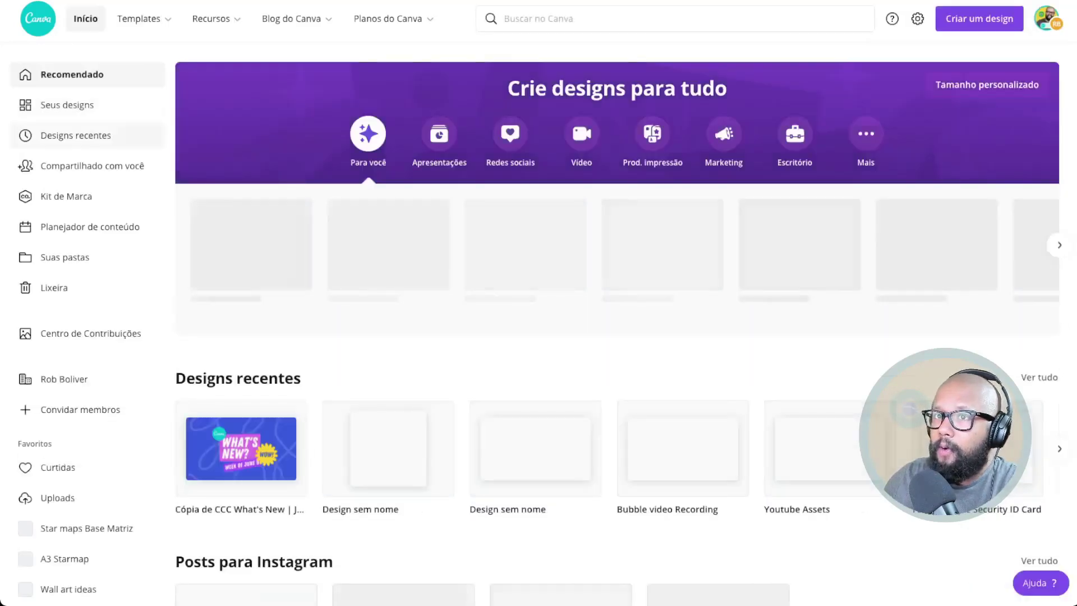
click(67, 197)
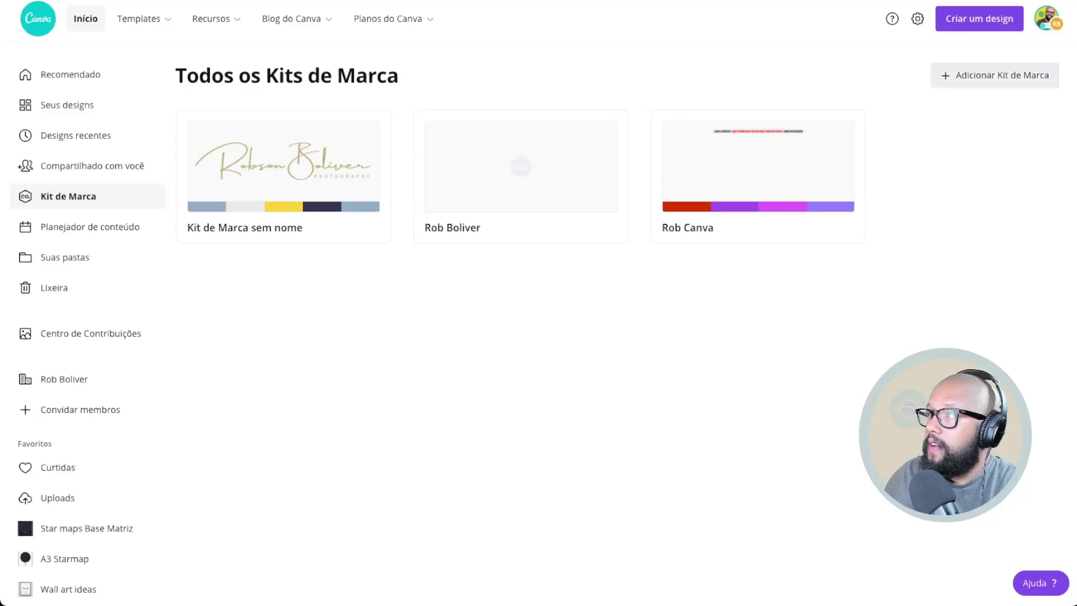
Create a brand kit named "Exemplo" and upload a logo image to its brand logos
click(995, 75)
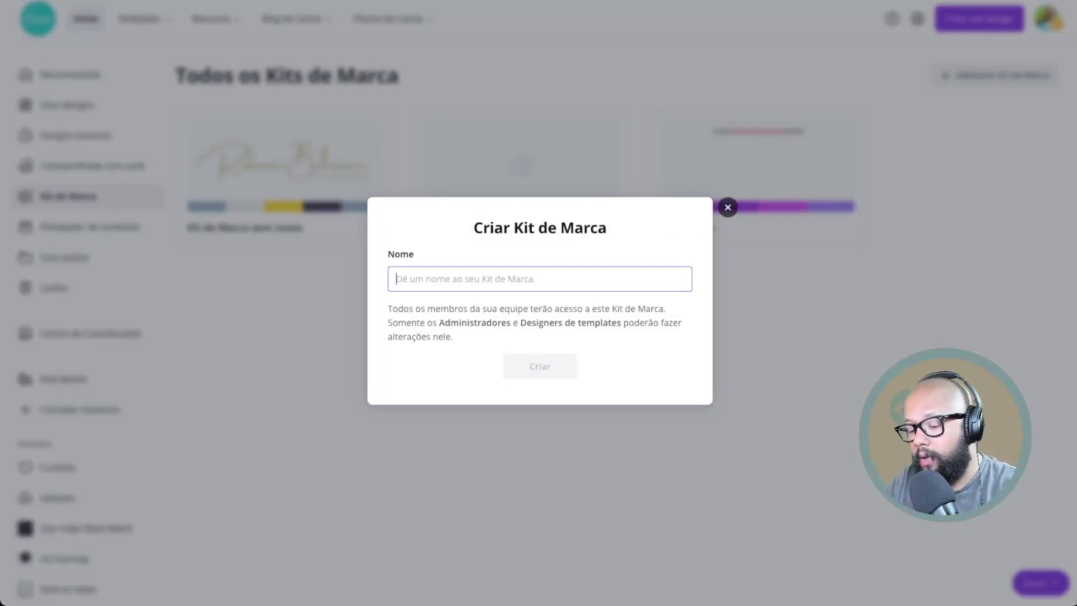
text(Exemplo)
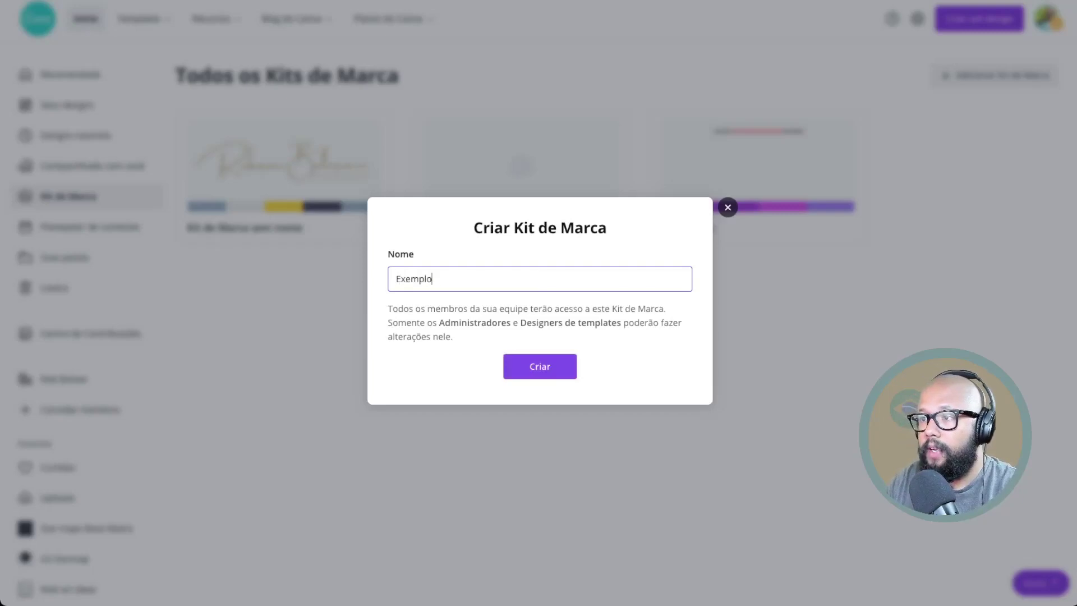
key(Return)
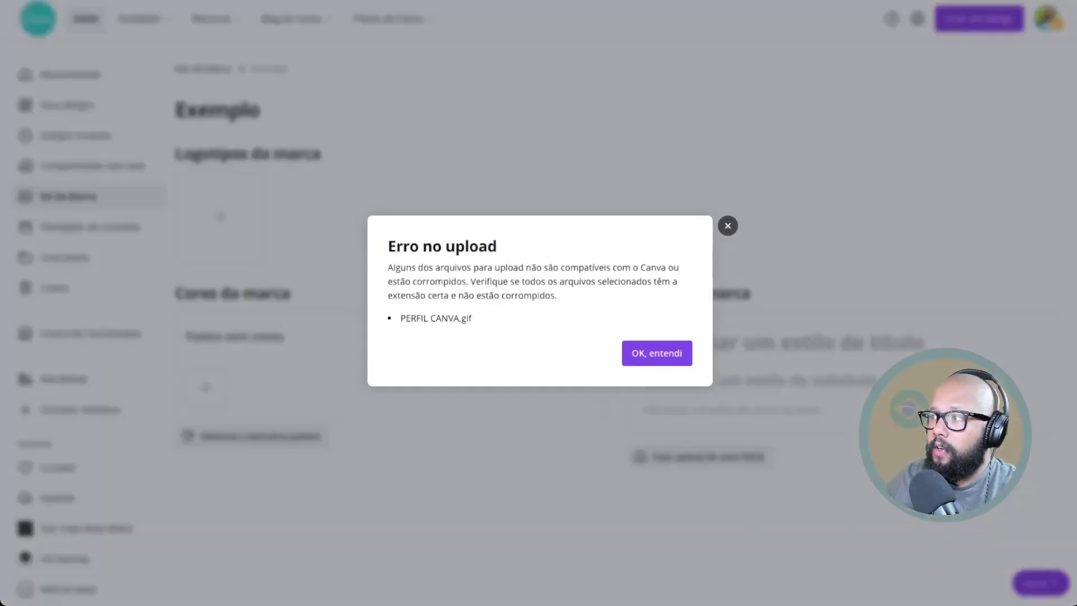
key(Escape)
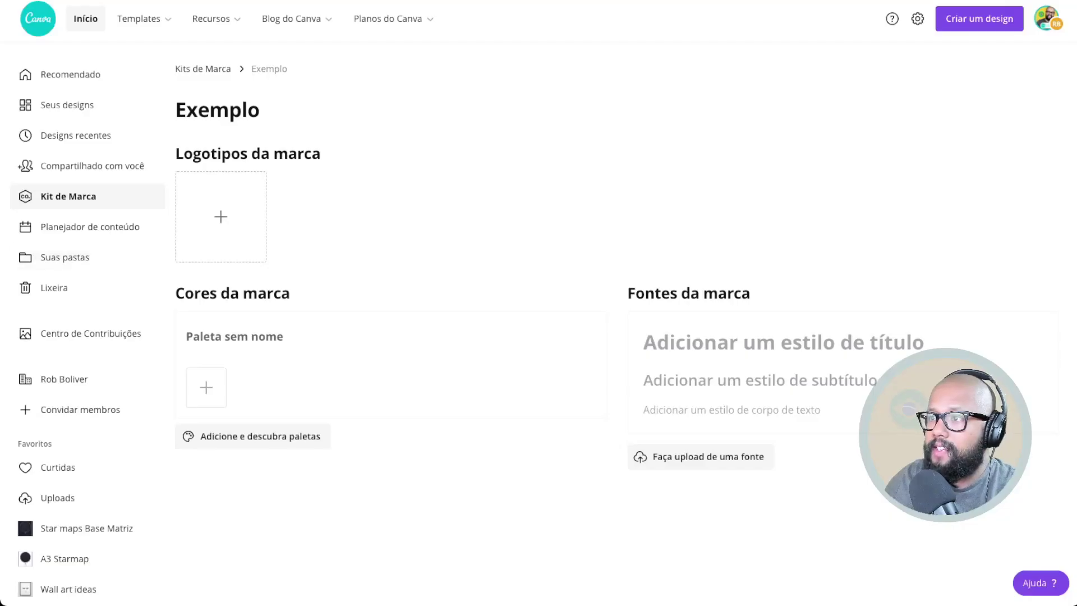
click(220, 217)
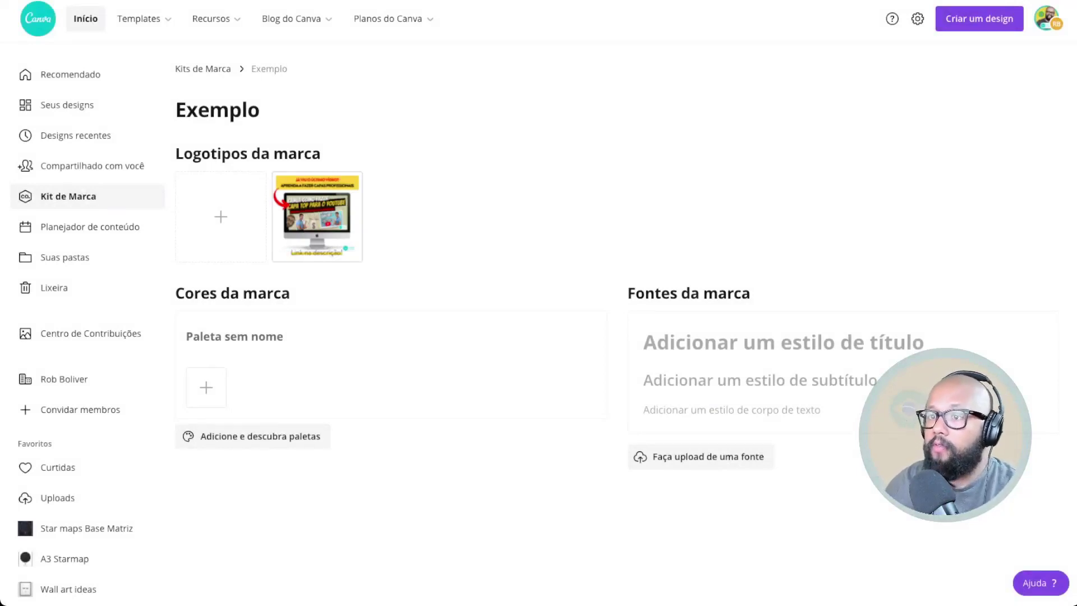
Add four colours, green, salmon, magenta and purple-pink, to the unnamed palette of the Exemplo brand kit
click(206, 387)
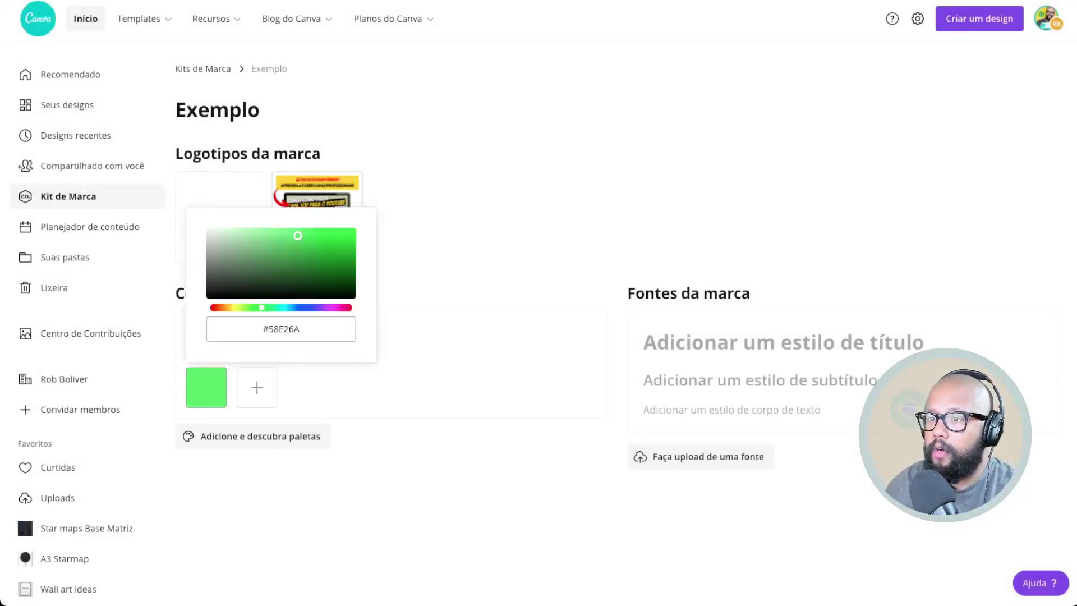
click(257, 388)
click(307, 388)
click(308, 388)
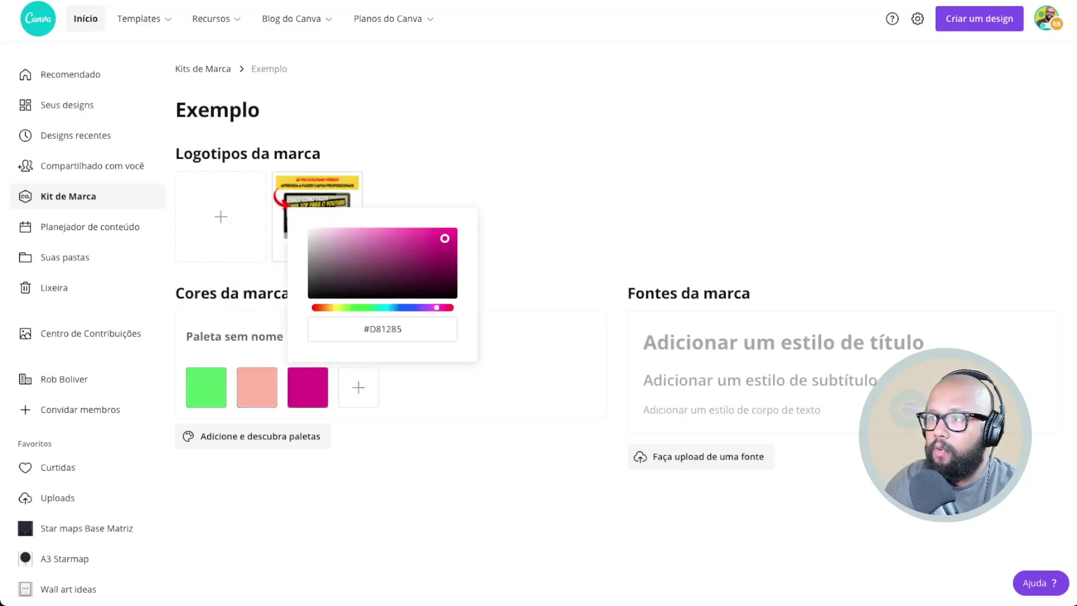
click(358, 387)
Rename the four-colour palette as "Panfletos"
click(247, 342)
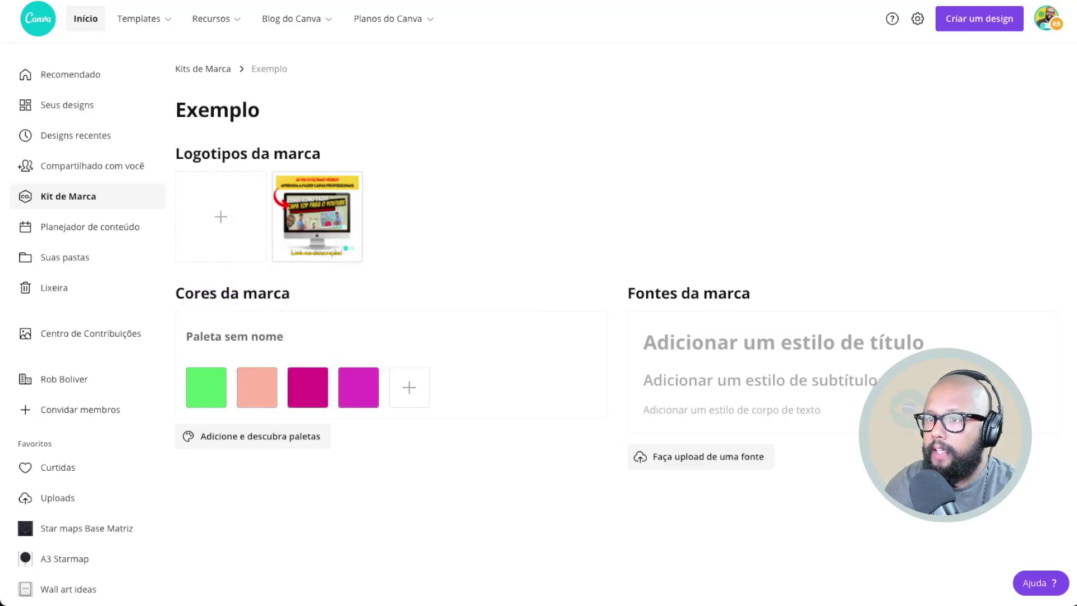
click(241, 337)
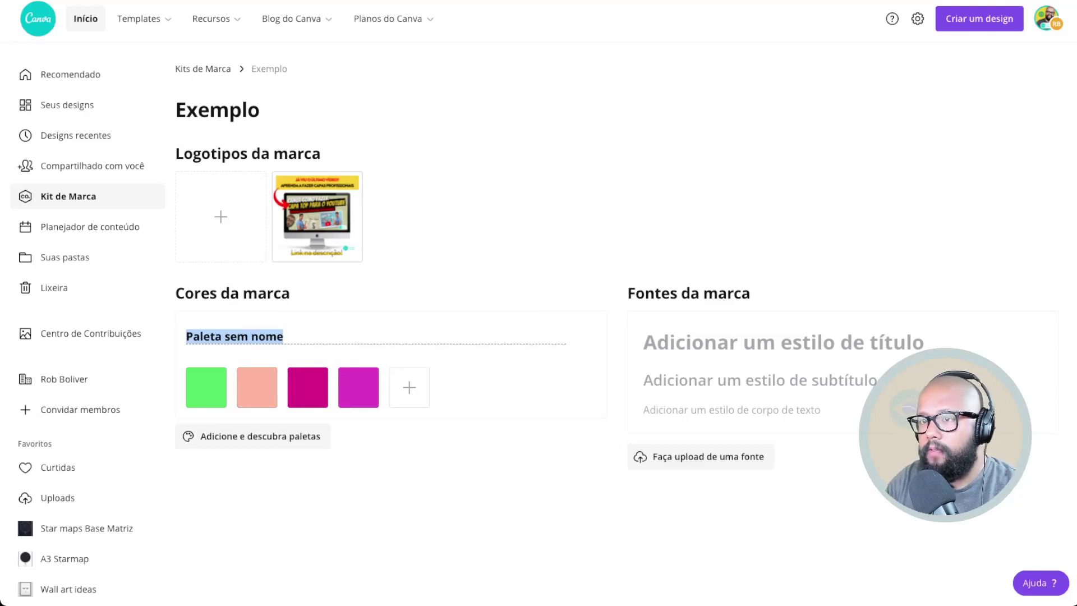
text(Panfletos)
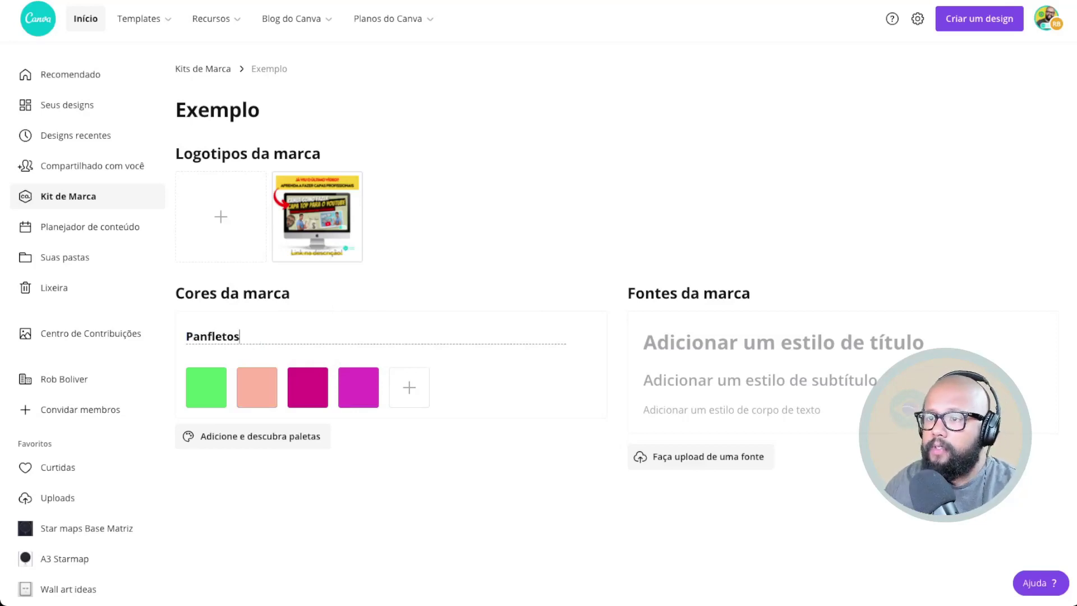
Add a second custom palette with one green colour and name it "Online"
click(252, 437)
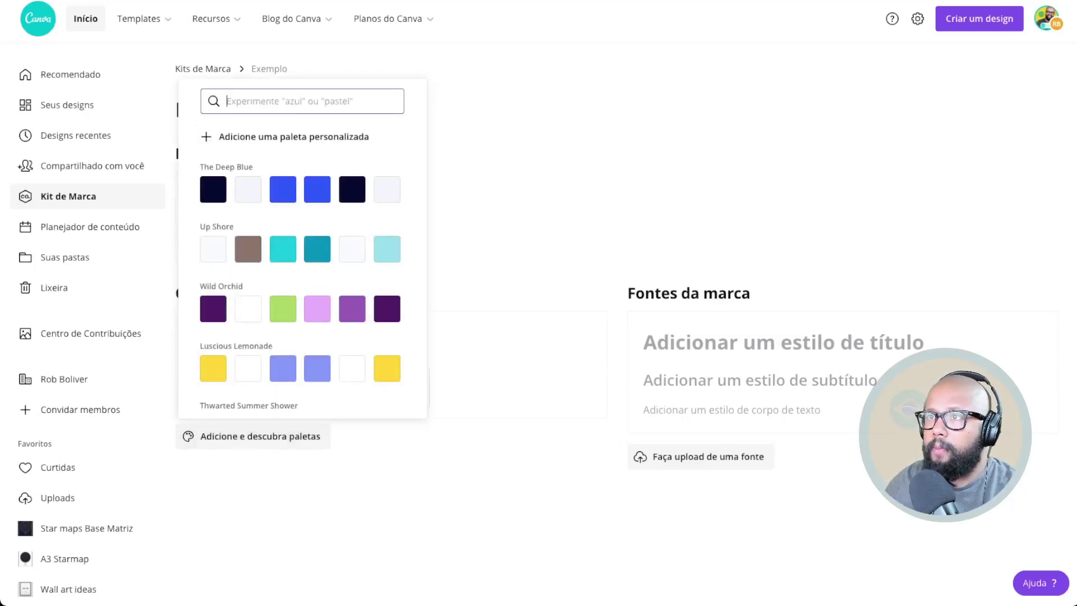
click(294, 136)
click(206, 500)
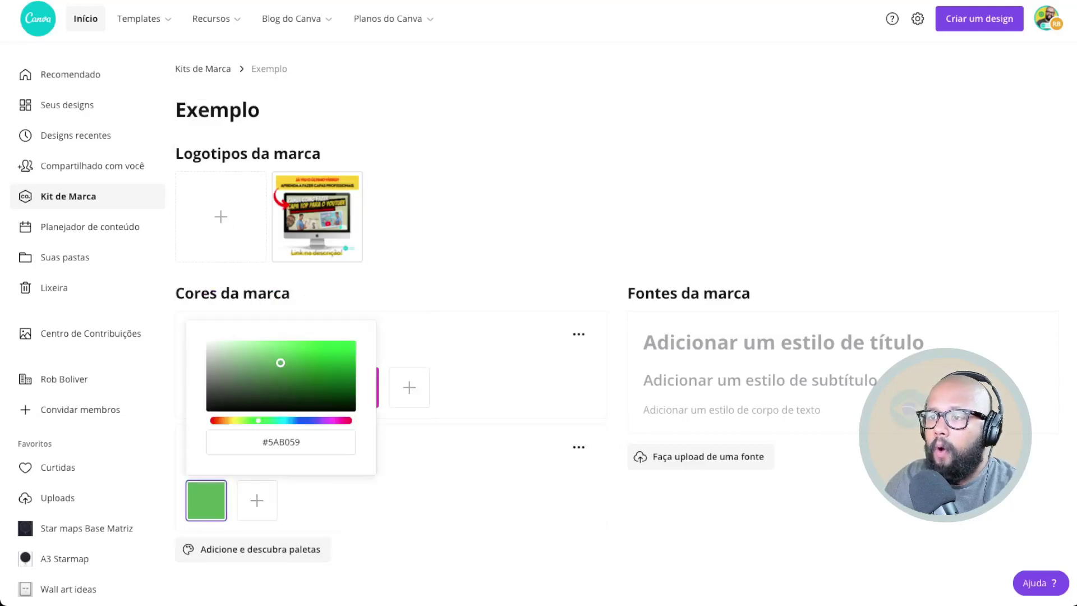
click(404, 488)
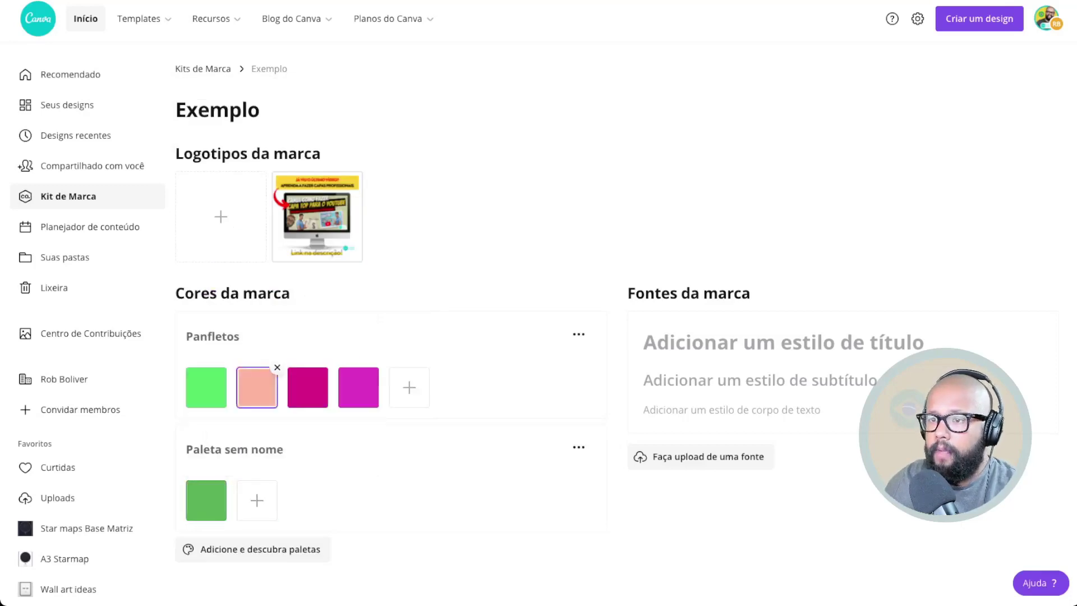
click(235, 449)
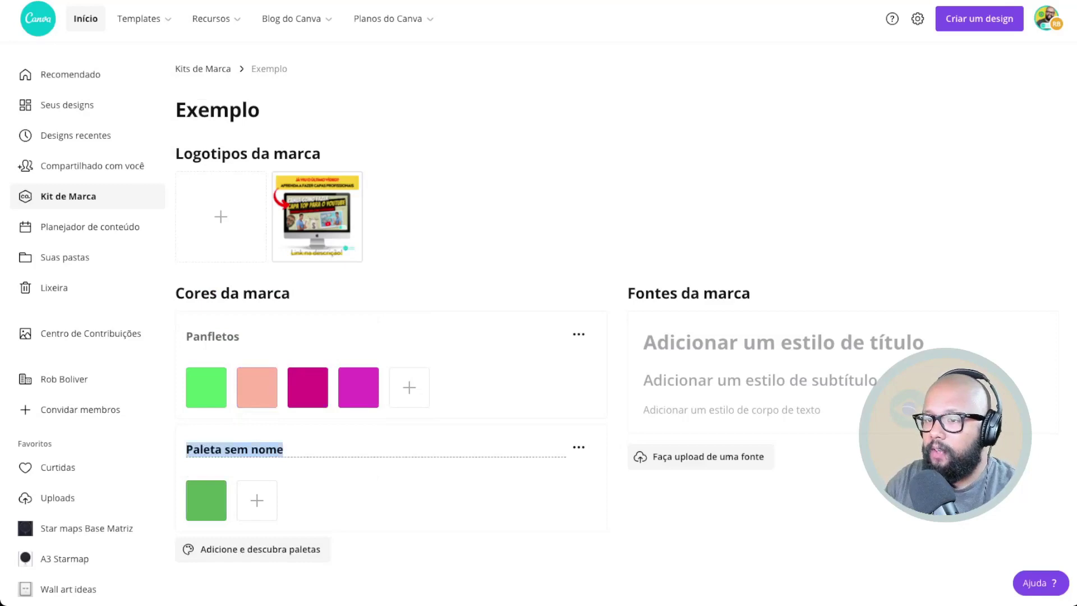
text(Online)
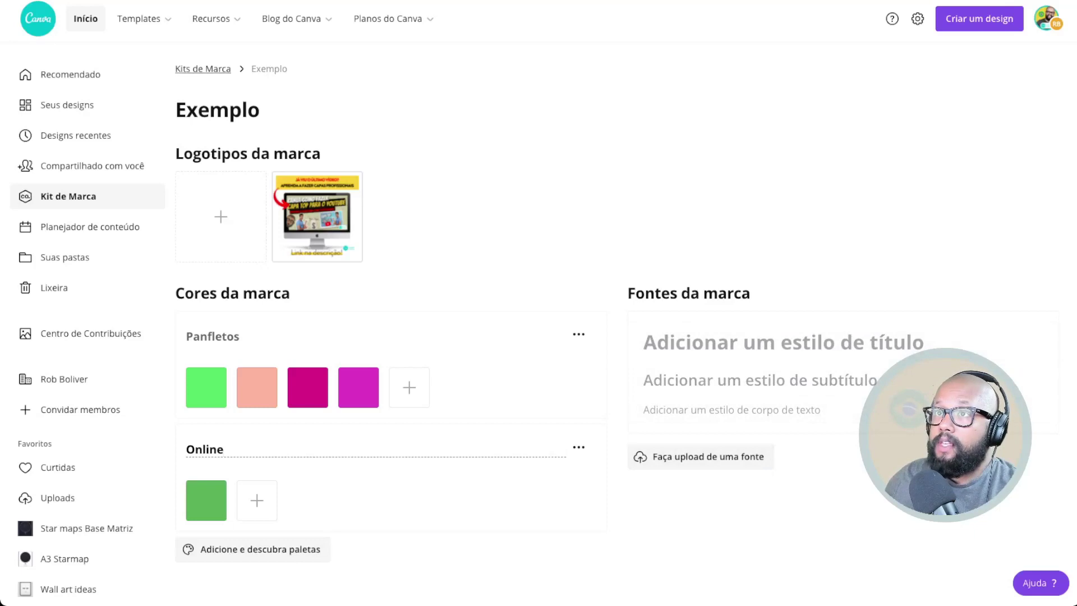
key(Return)
Return to the list of all brand kits and create a new Instagram post design
click(203, 68)
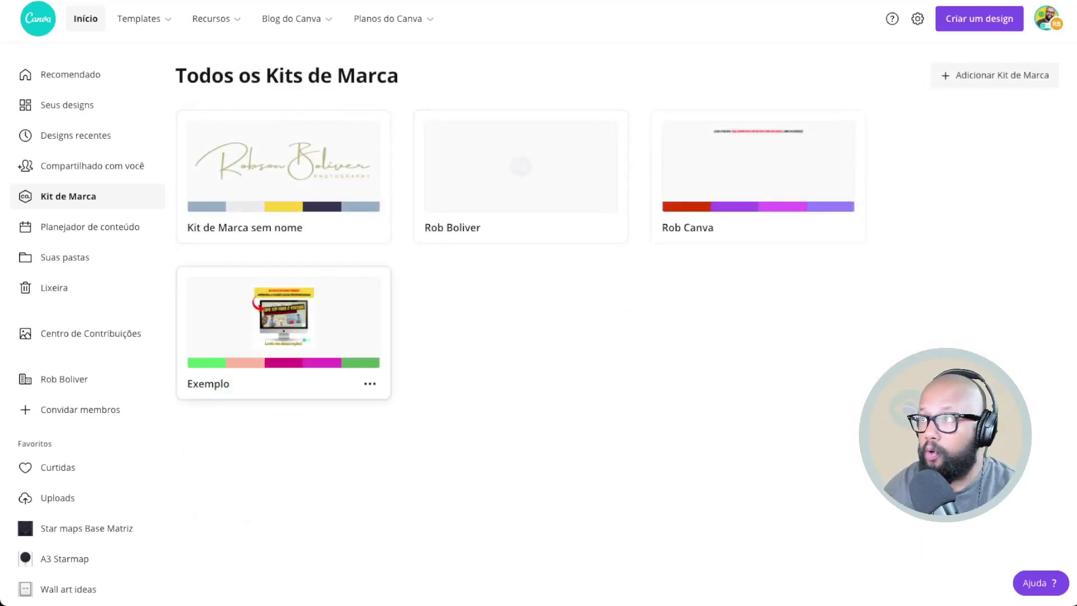
click(979, 18)
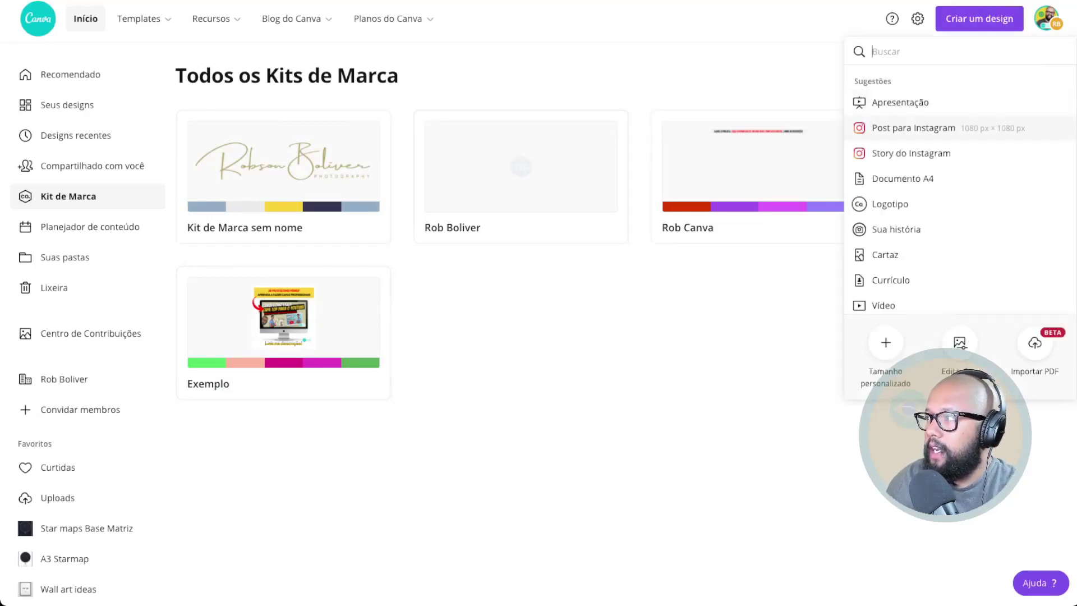
click(914, 128)
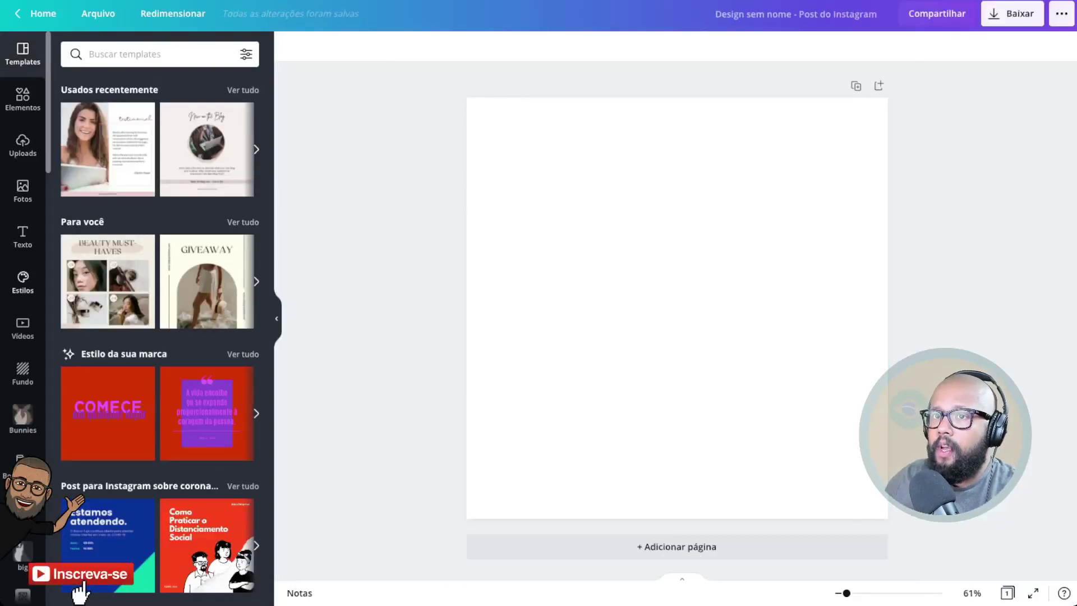
Show the styles of the unnamed brand kit ("Kit de Marca sem nome") and look through its palettes
click(22, 283)
click(100, 89)
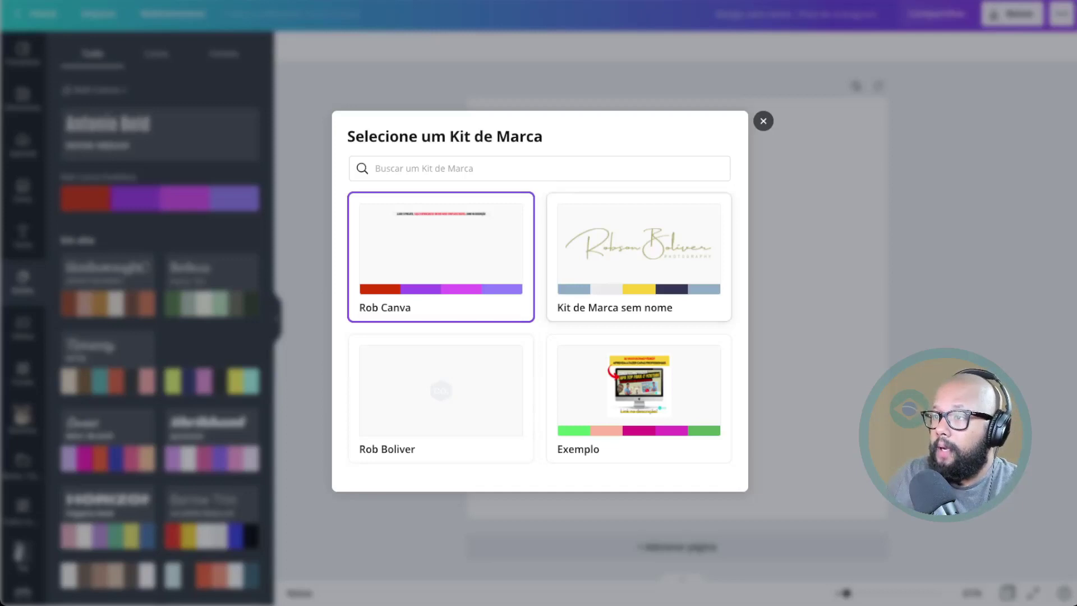
click(639, 256)
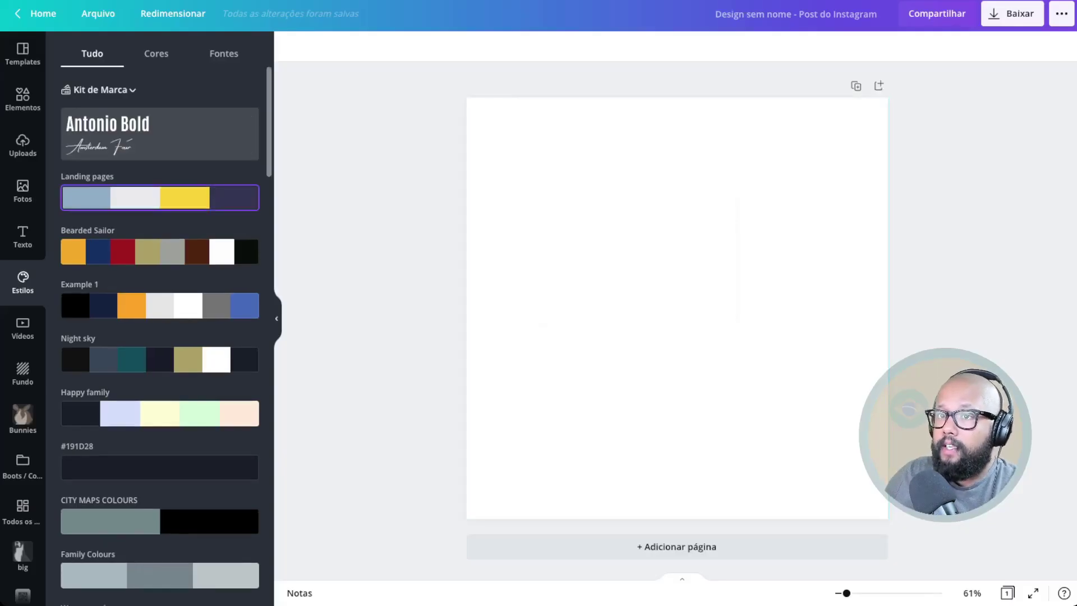
scroll(160, 301, down, 5)
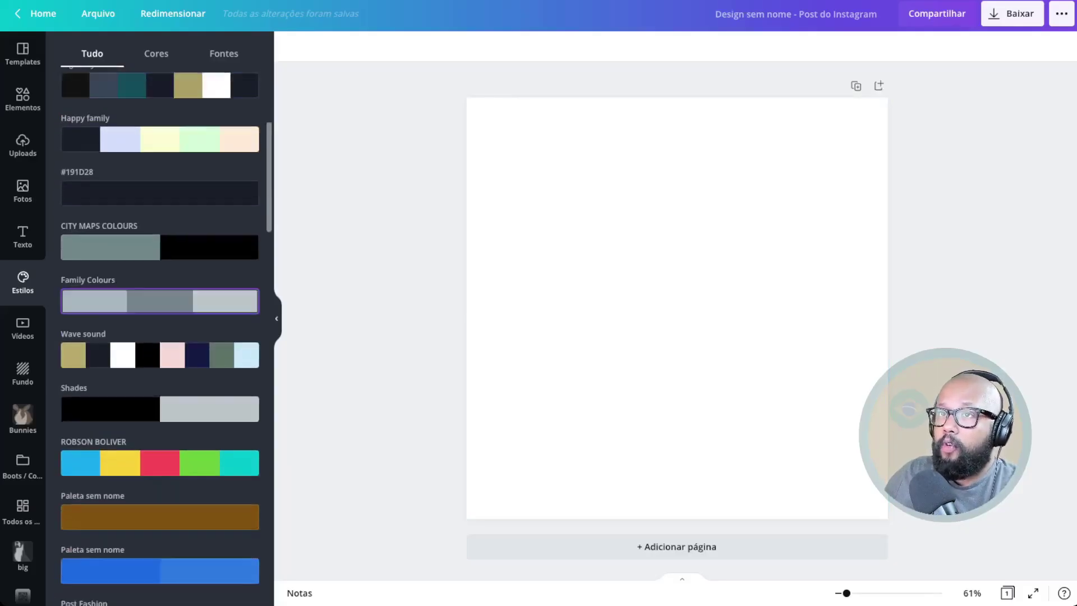
scroll(160, 302, up, 5)
scroll(159, 102, down, 6)
scroll(159, 101, down, 8)
scroll(160, 102, up, 13)
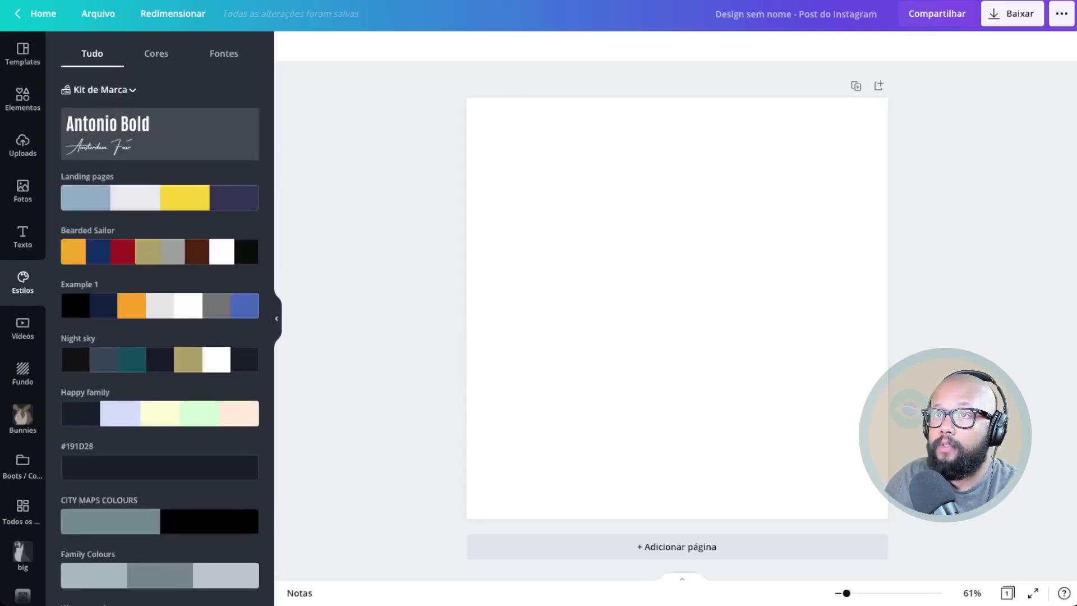
Switch the editor's styles to the Exemplo brand kit and review the available kits
click(105, 90)
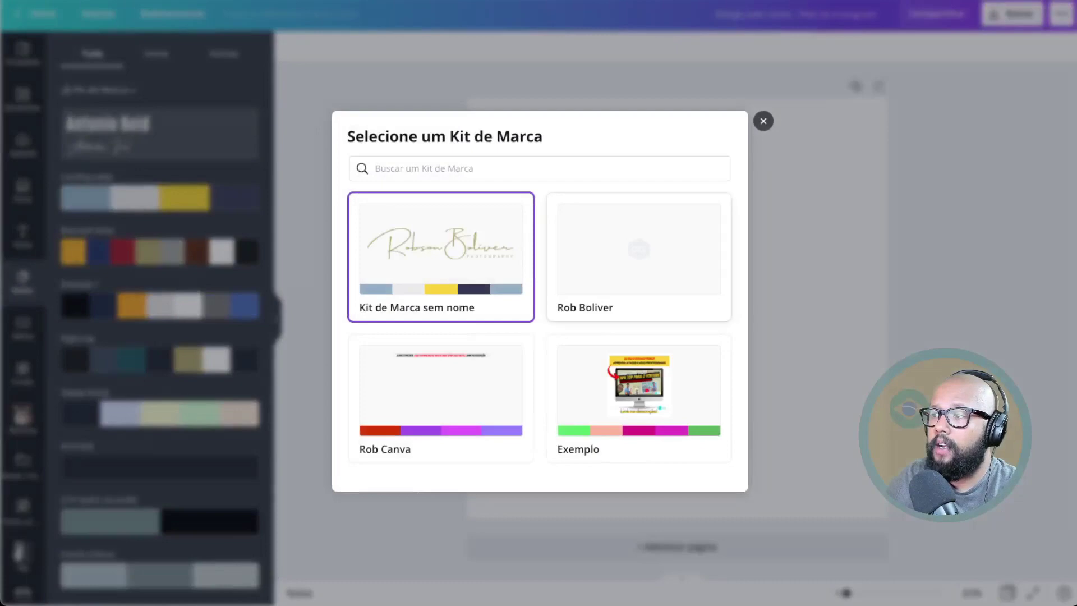
click(638, 393)
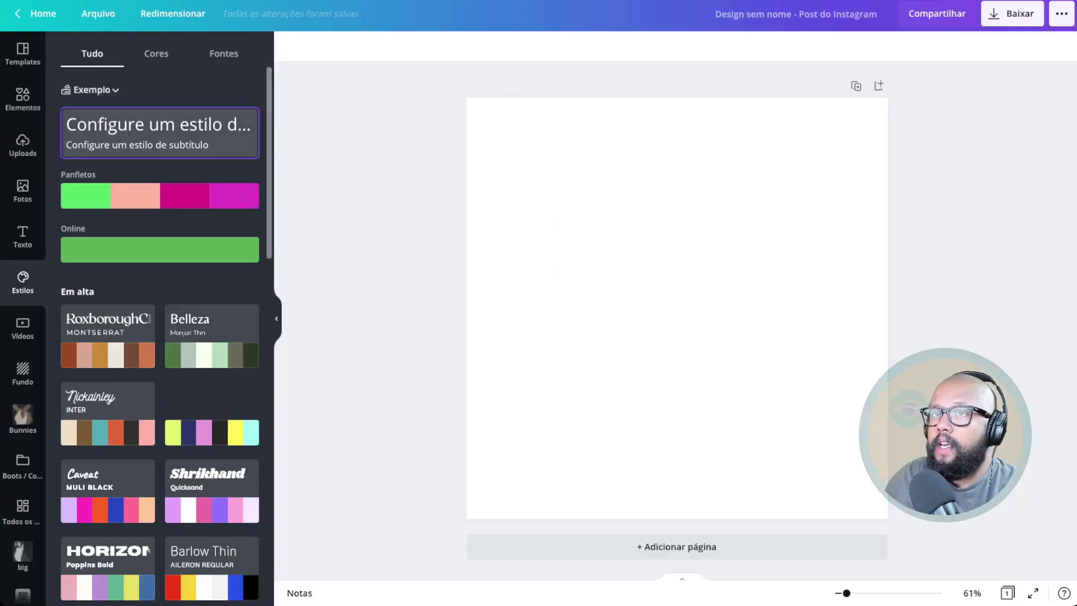
click(91, 90)
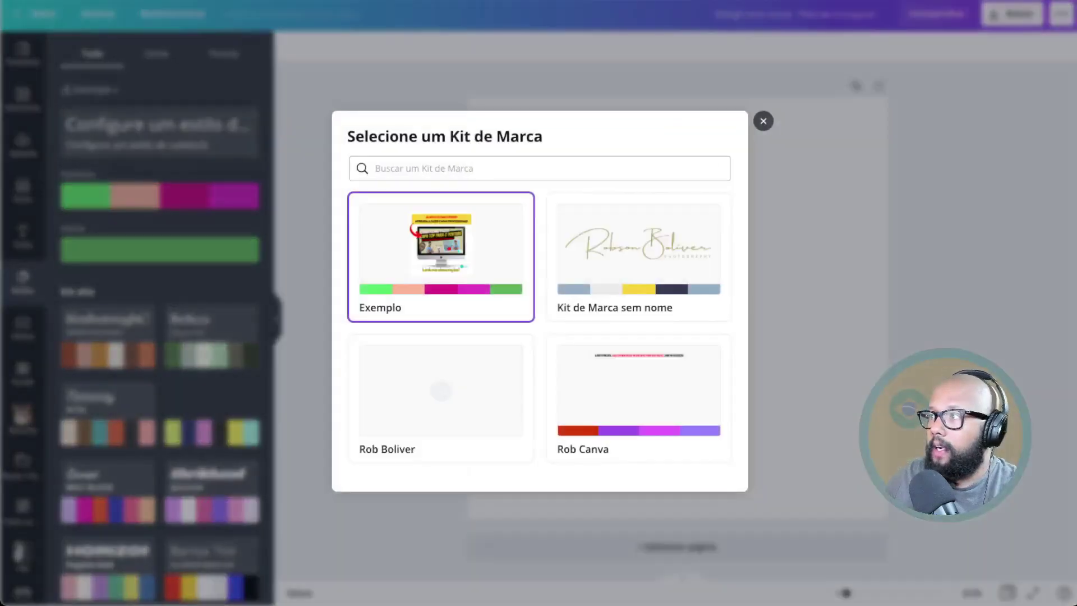
click(763, 121)
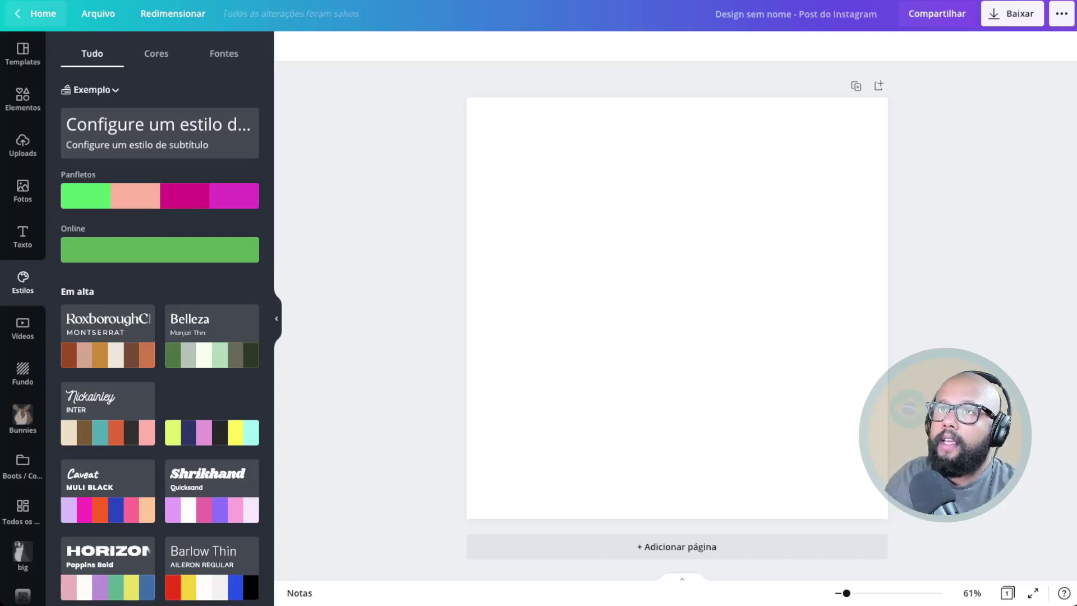
Go back to the home page and create a new blank presentation design
click(40, 13)
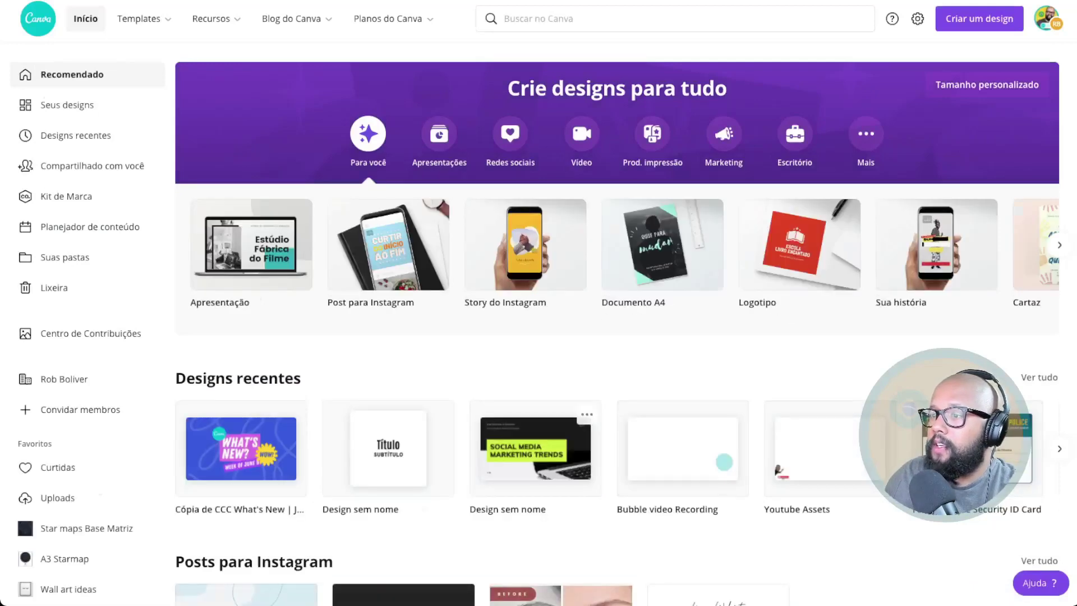
scroll(617, 330, down, 3)
scroll(617, 330, up, 3)
click(979, 19)
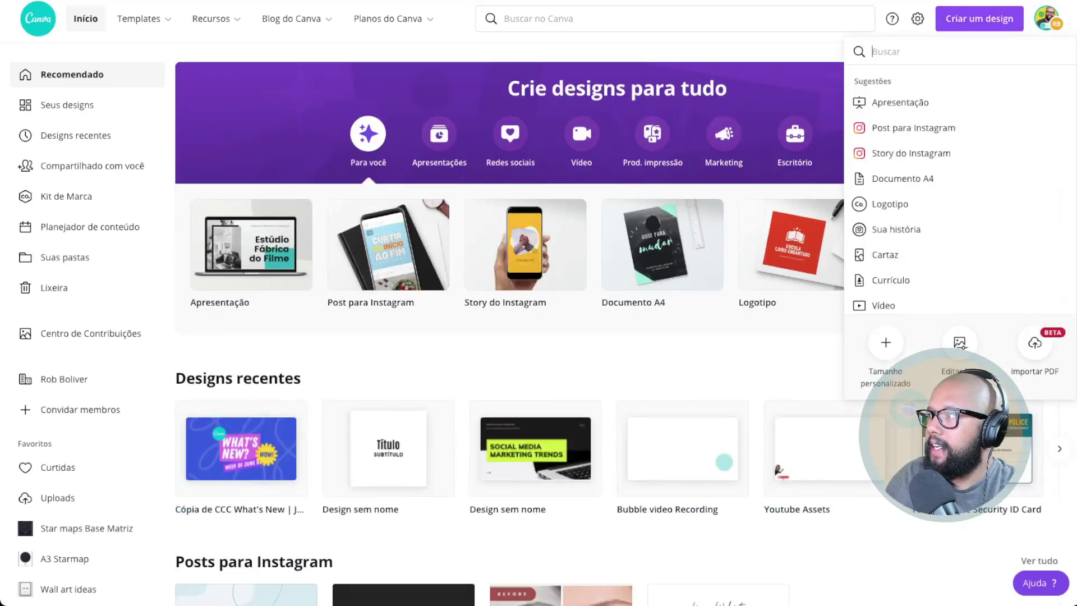
click(901, 103)
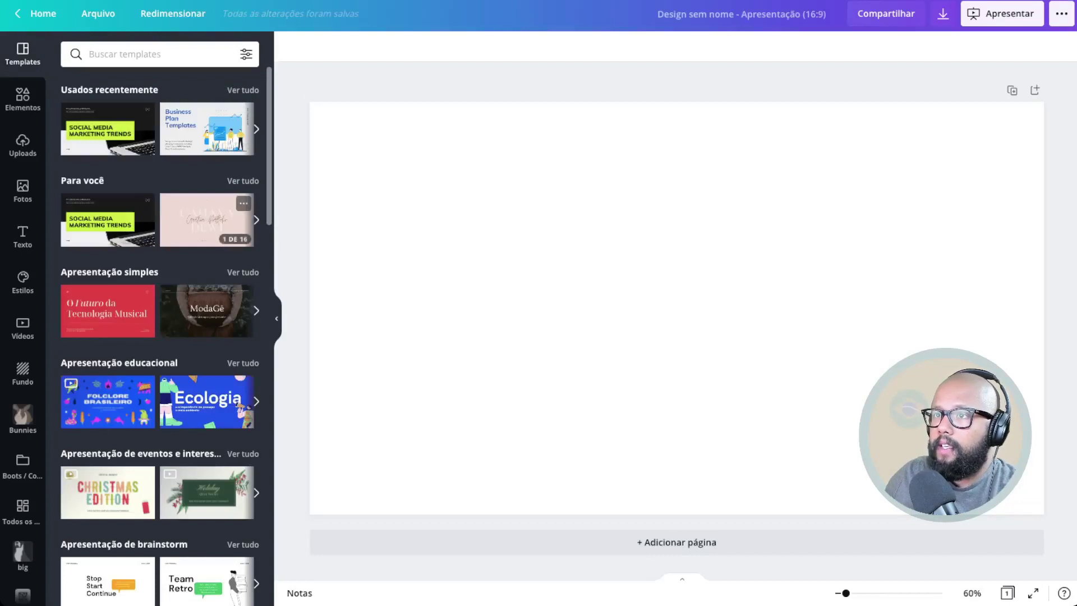
Apply the cover page of the "Pink and Brown Simple Handwritten Portfolio Presentation" template to the blank page
click(207, 220)
click(109, 148)
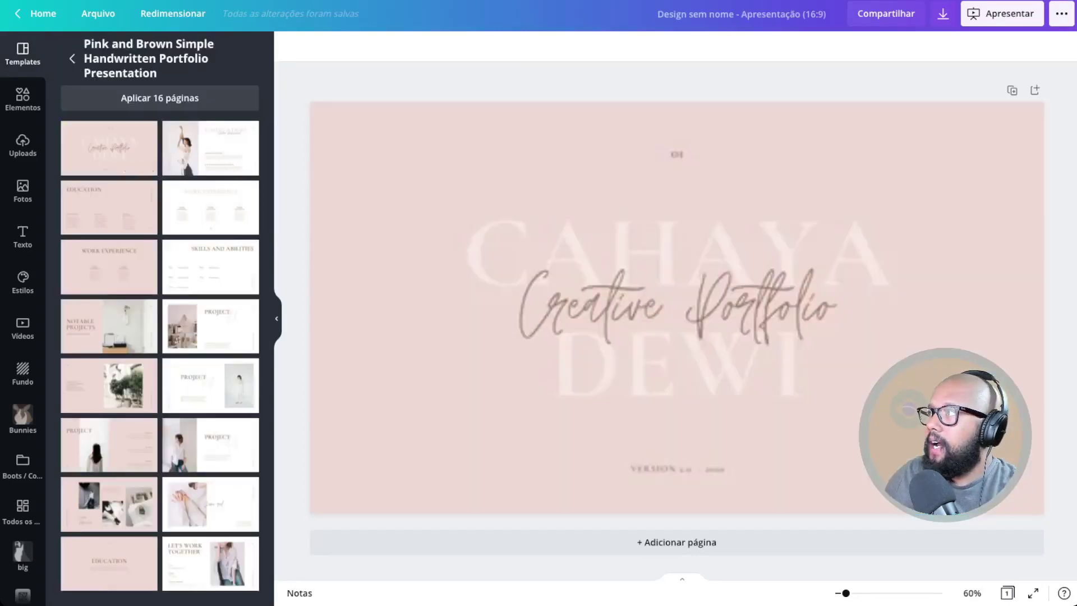
Open the recording studio for the presentation through the present-and-record option ("Apresentar e gravar")
click(1062, 14)
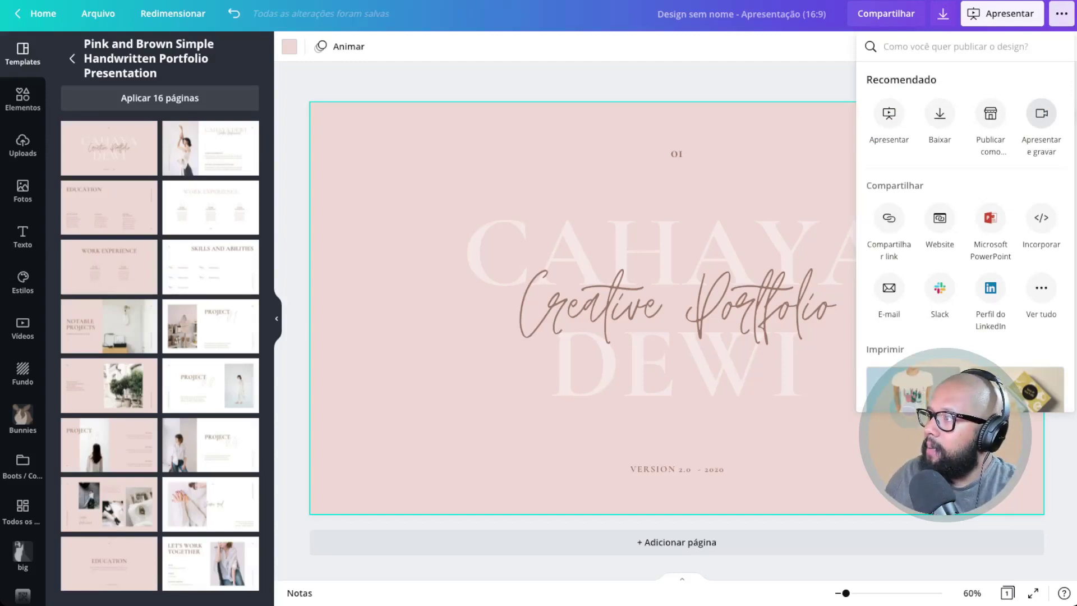
click(1042, 114)
click(1062, 14)
click(1062, 14)
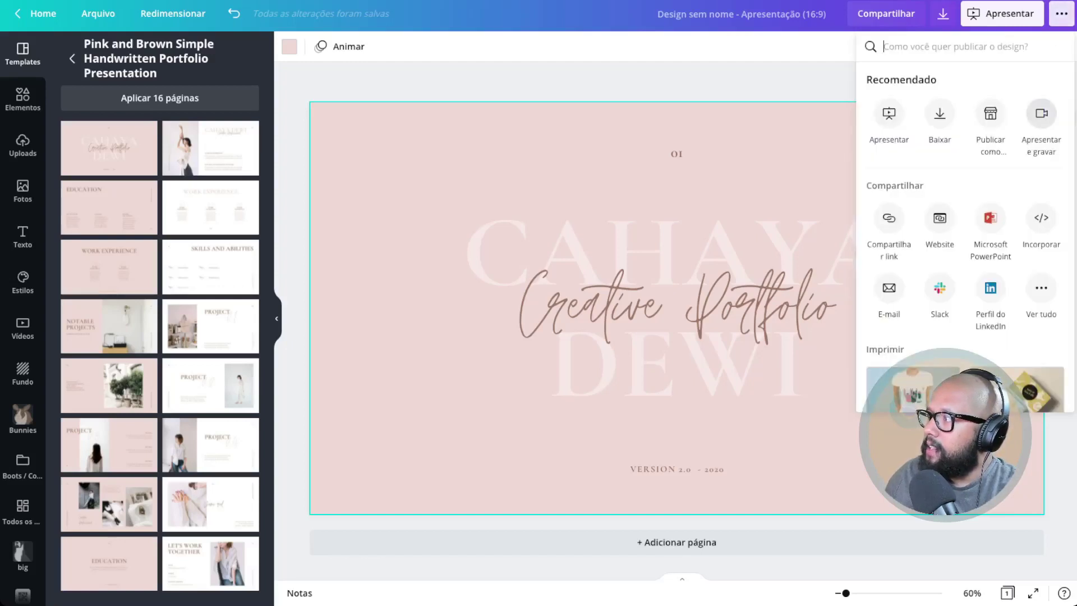
click(1042, 113)
click(966, 275)
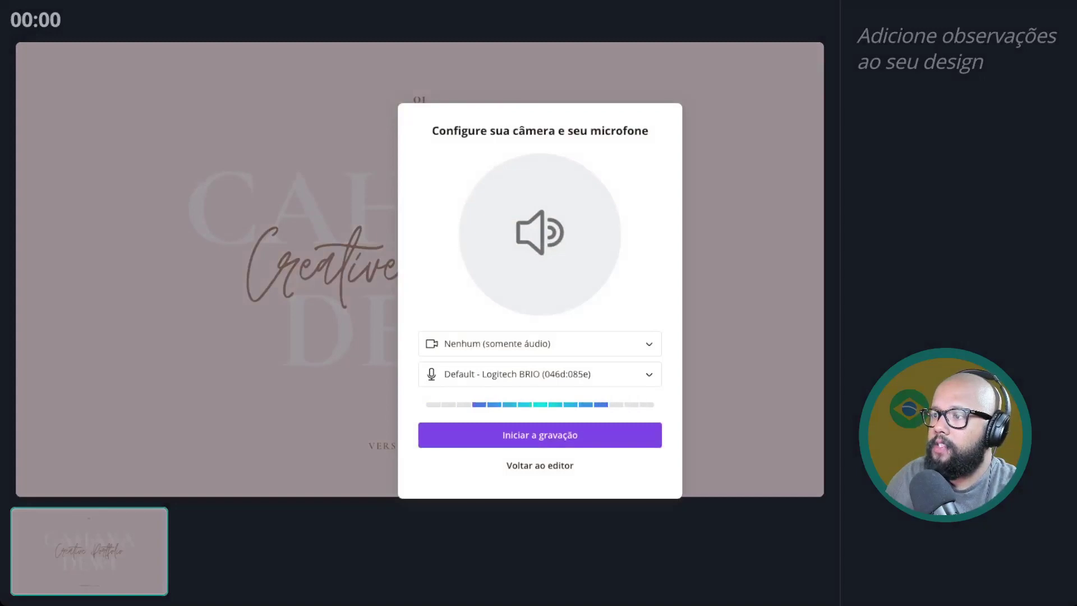
Choose no camera ("Nenhum (somente áudio)") and the "Default - Logitech BRIO" microphone, and start recording the presentation
click(540, 344)
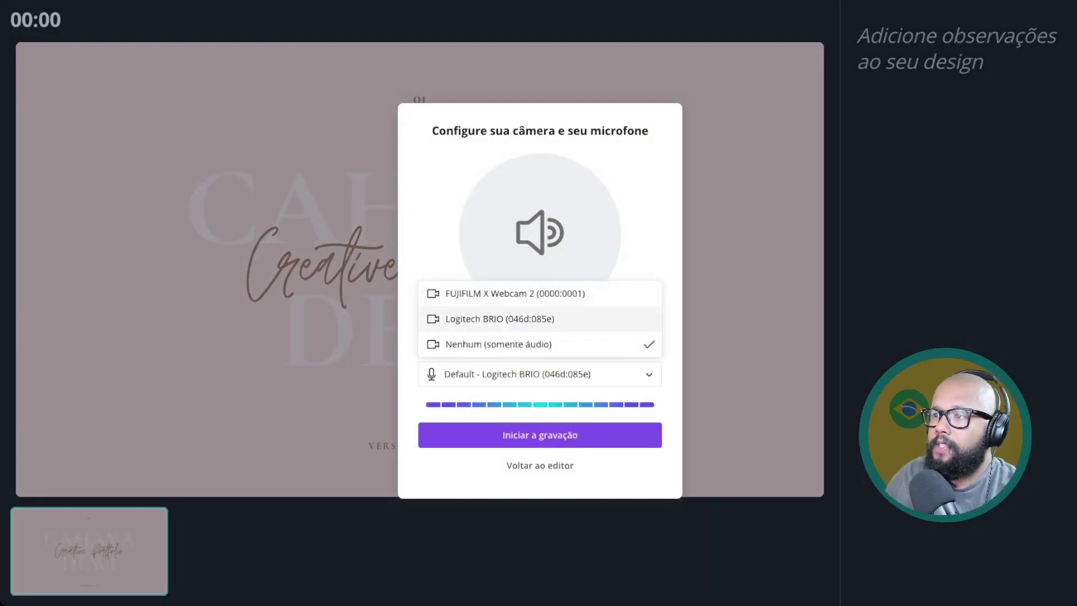
click(540, 345)
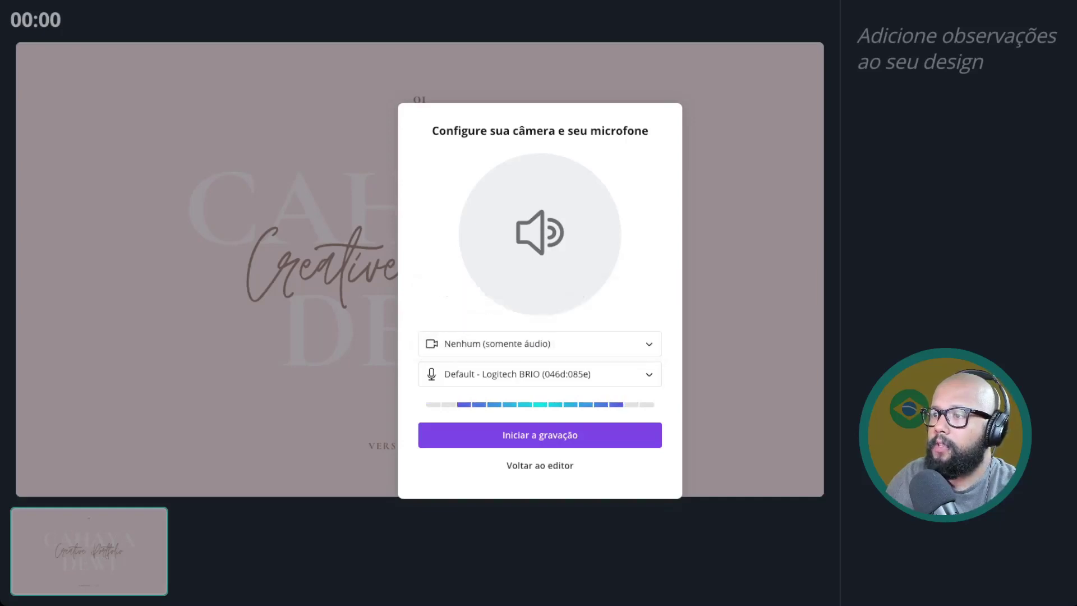
click(539, 375)
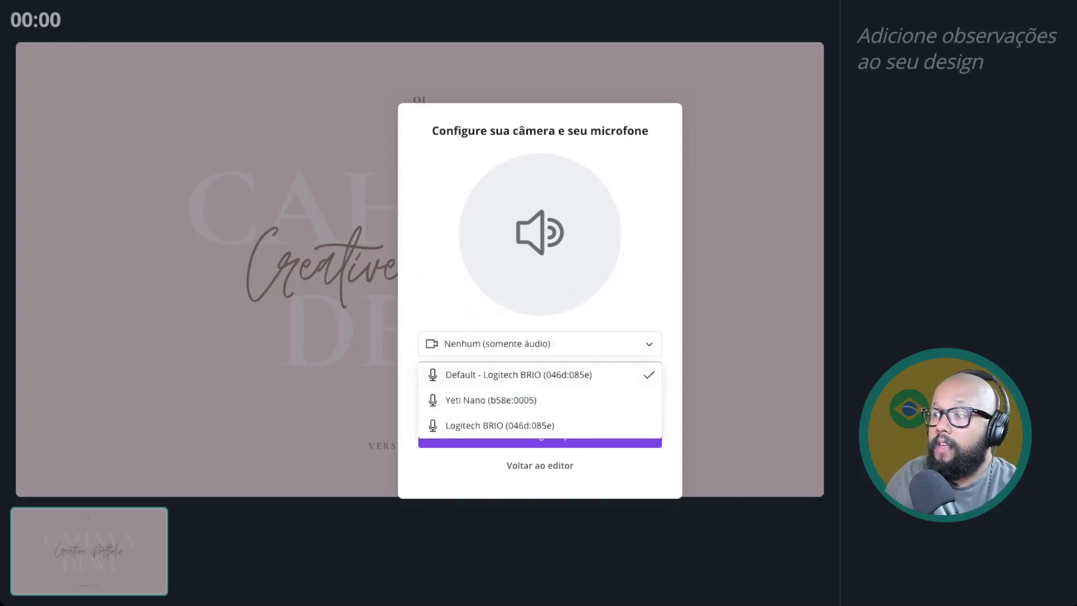
click(540, 375)
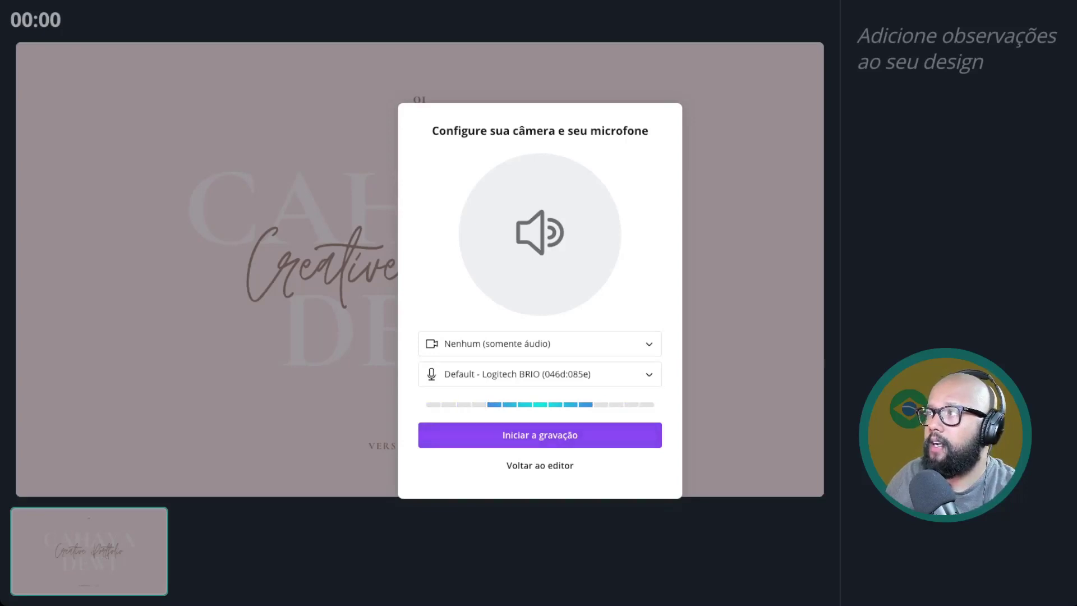
click(540, 435)
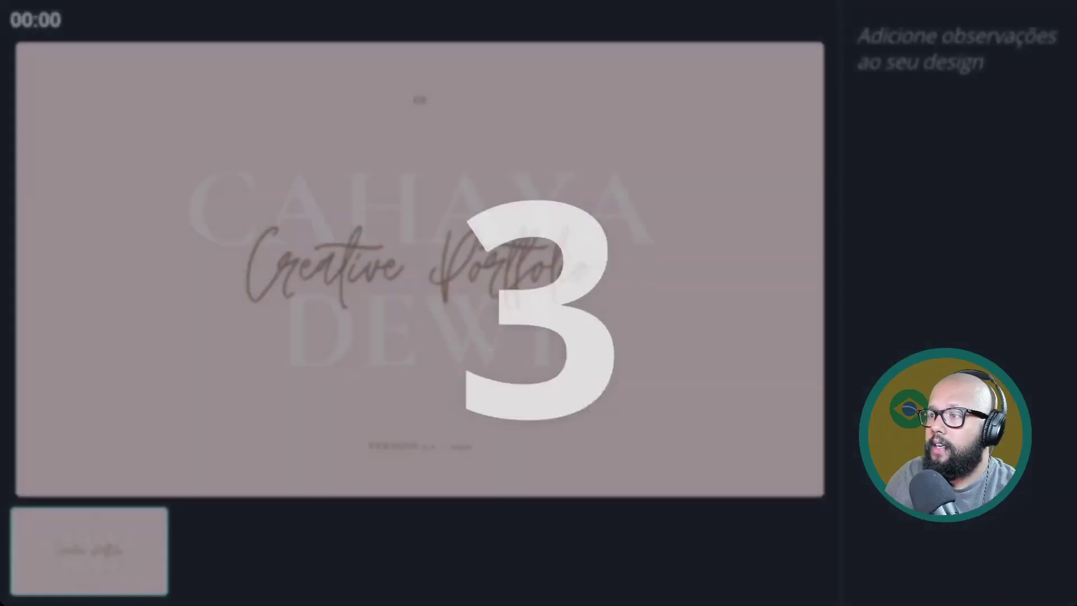